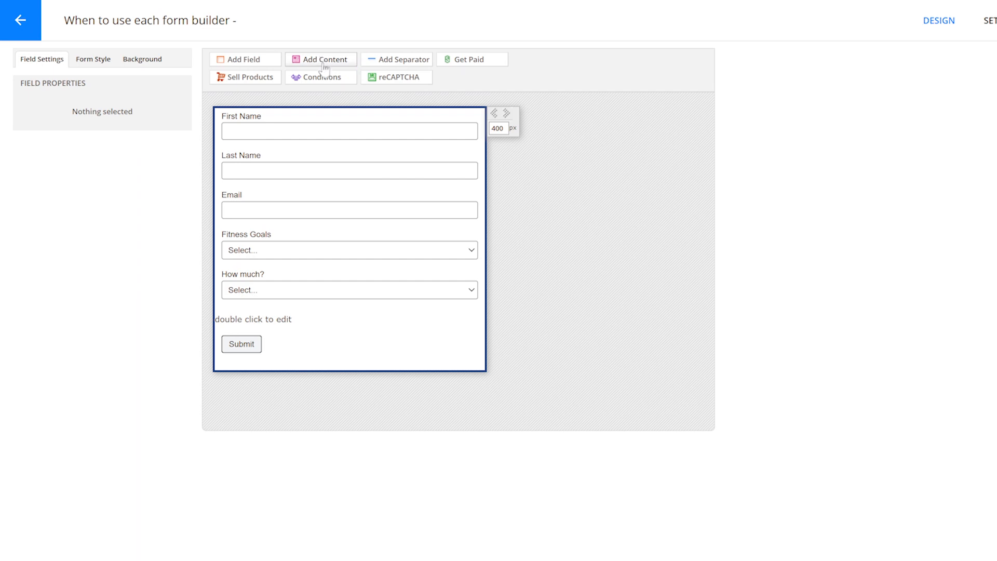
# Step: Delete the "double click to edit" content block between the "How much?" field and the Submit button
pyautogui.click(320, 317)
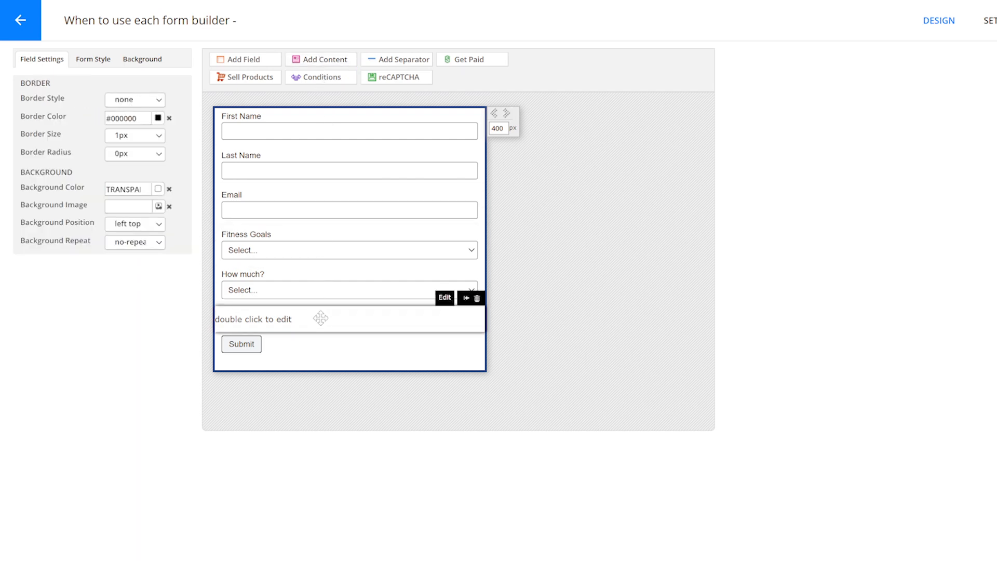
pyautogui.doubleClick(321, 317)
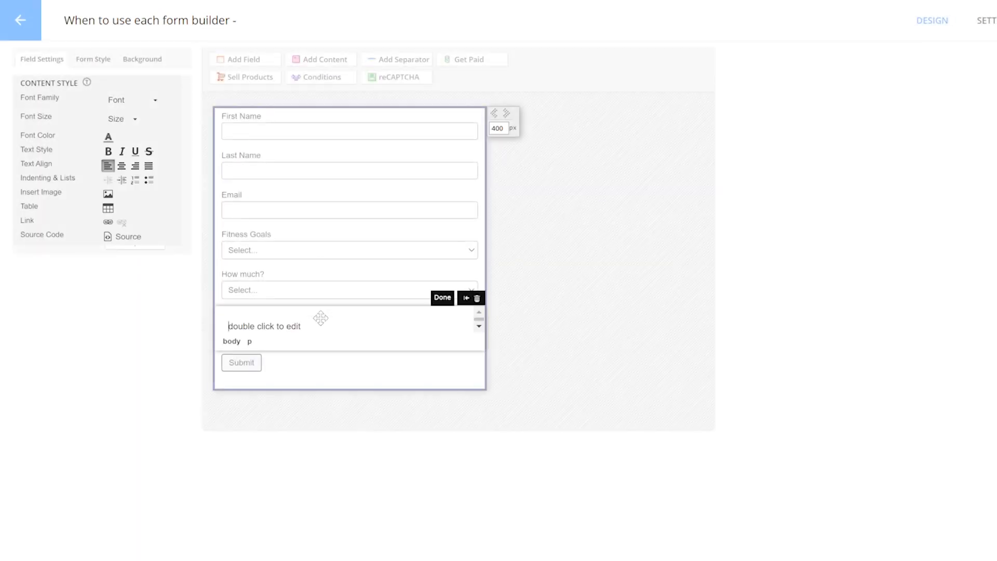
pyautogui.click(441, 299)
pyautogui.click(477, 298)
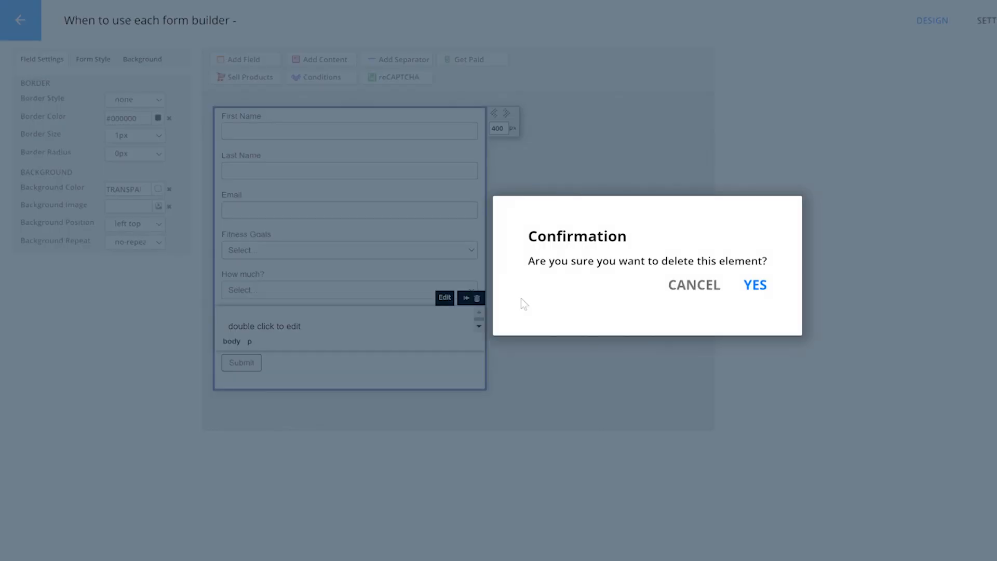
pyautogui.click(754, 287)
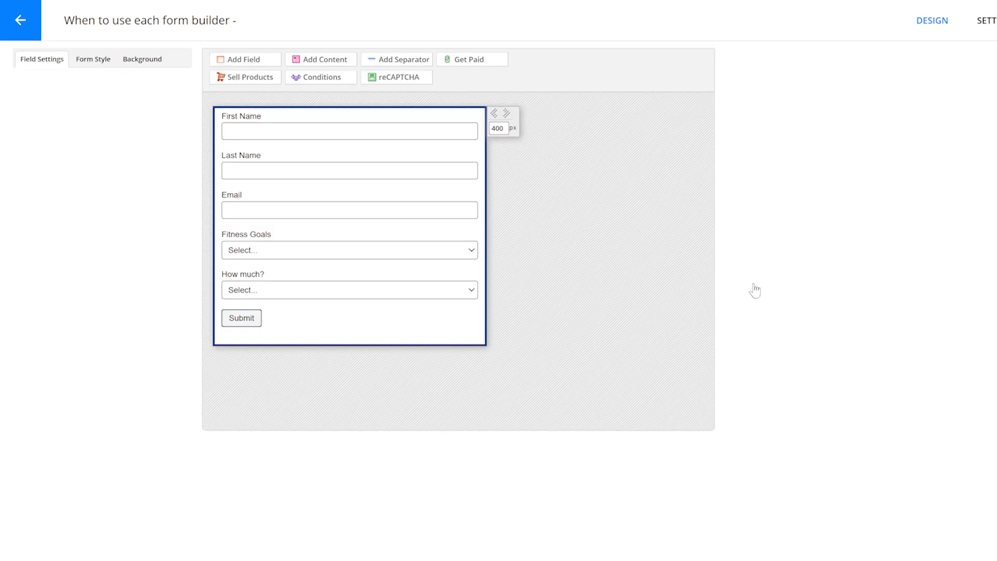
# Step: Add a separator line between the "How much?" field and the Submit button, and delete it again
pyautogui.click(397, 60)
pyautogui.click(389, 309)
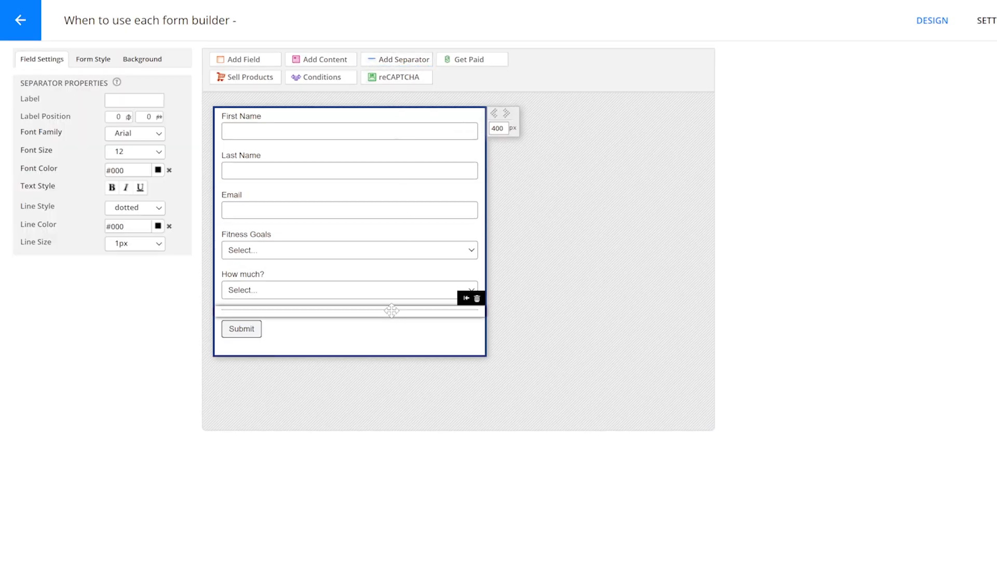
pyautogui.click(477, 298)
pyautogui.click(756, 287)
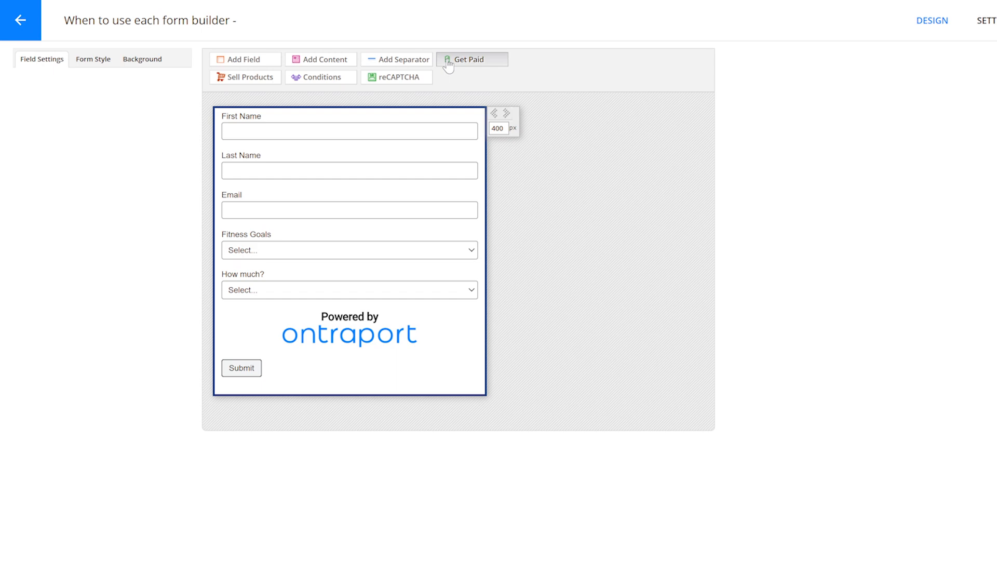
# Step: Turn off the Get Paid element, and try the Sell Products element by switching it on and off again
pyautogui.click(448, 63)
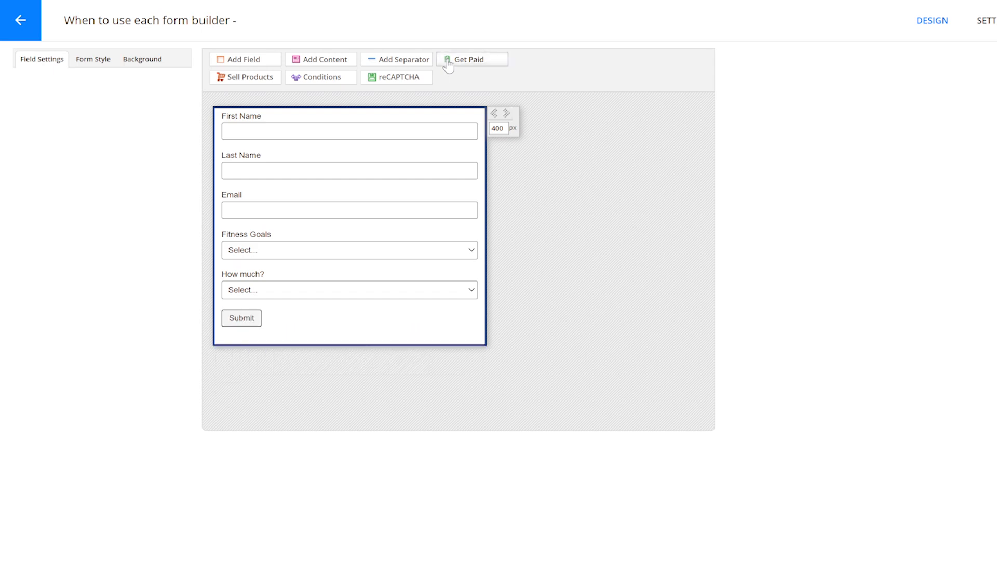
pyautogui.click(235, 78)
pyautogui.click(234, 77)
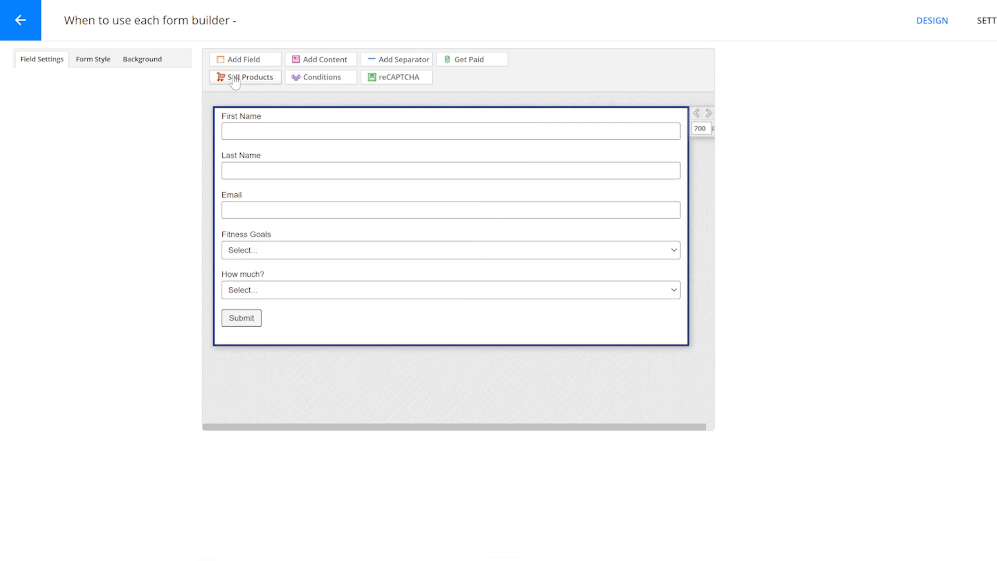
# Step: Create a form condition that shows the "How much?" field if Fitness Goals is equal to Lose Weight
pyautogui.click(309, 79)
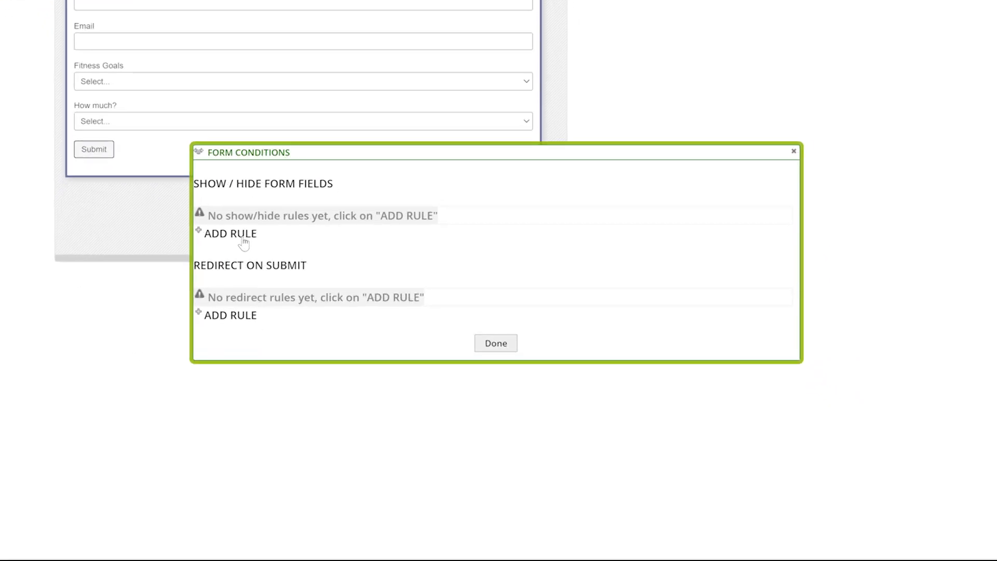
pyautogui.click(246, 240)
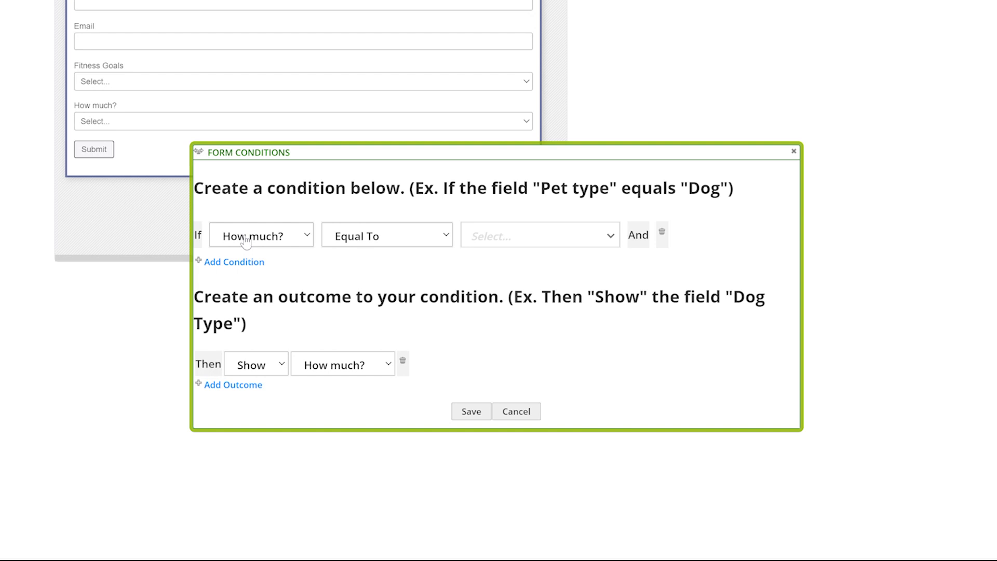
pyautogui.click(246, 240)
pyautogui.click(275, 269)
pyautogui.click(545, 240)
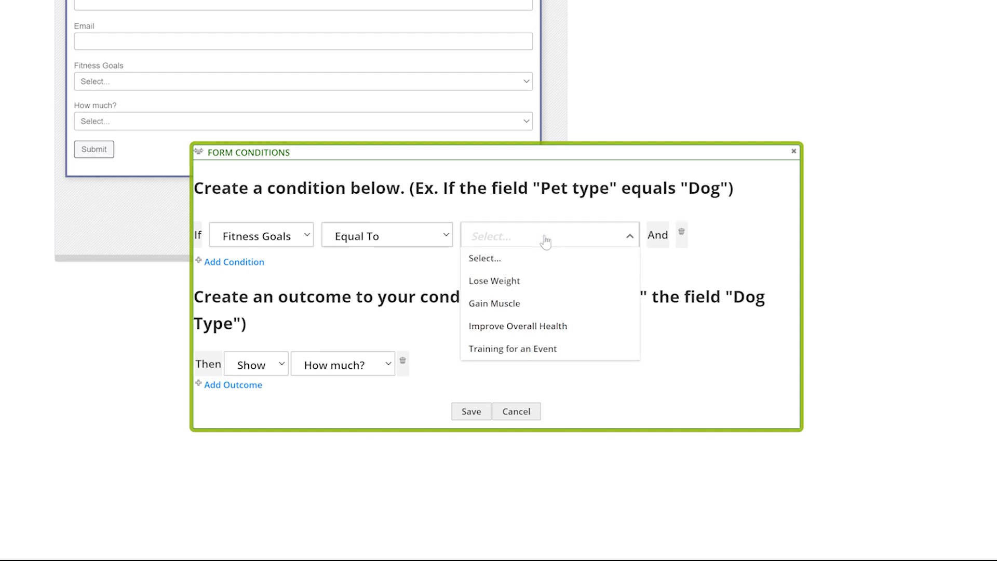
pyautogui.click(534, 283)
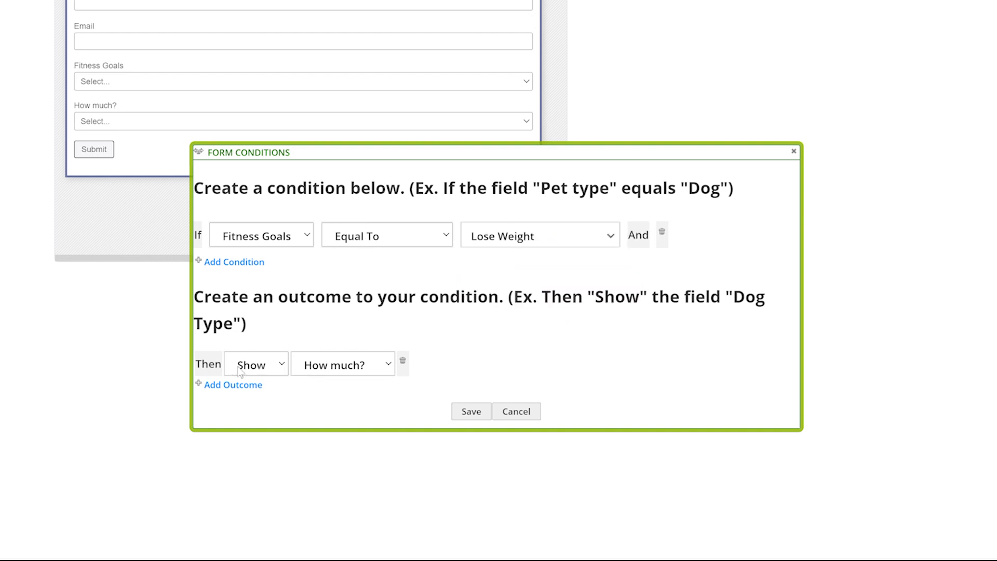
pyautogui.click(472, 411)
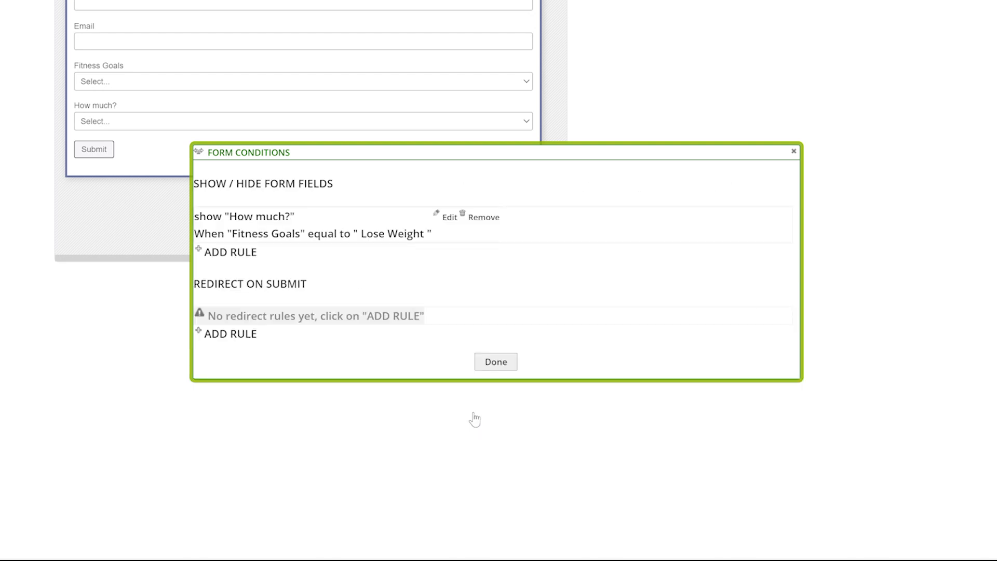
pyautogui.click(492, 366)
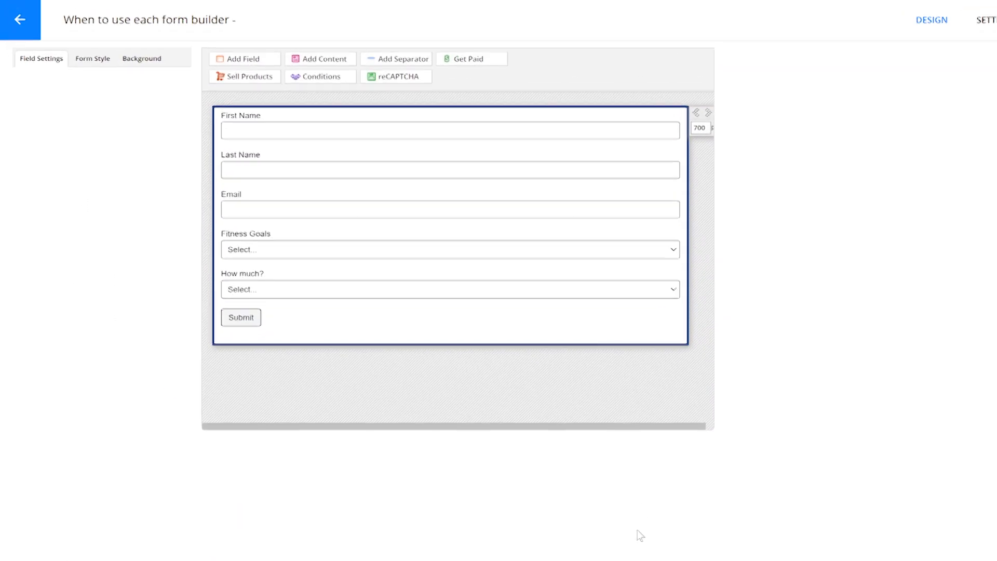
# Step: Add a reCAPTCHA element above the Submit button and remove it from the form again
pyautogui.click(420, 79)
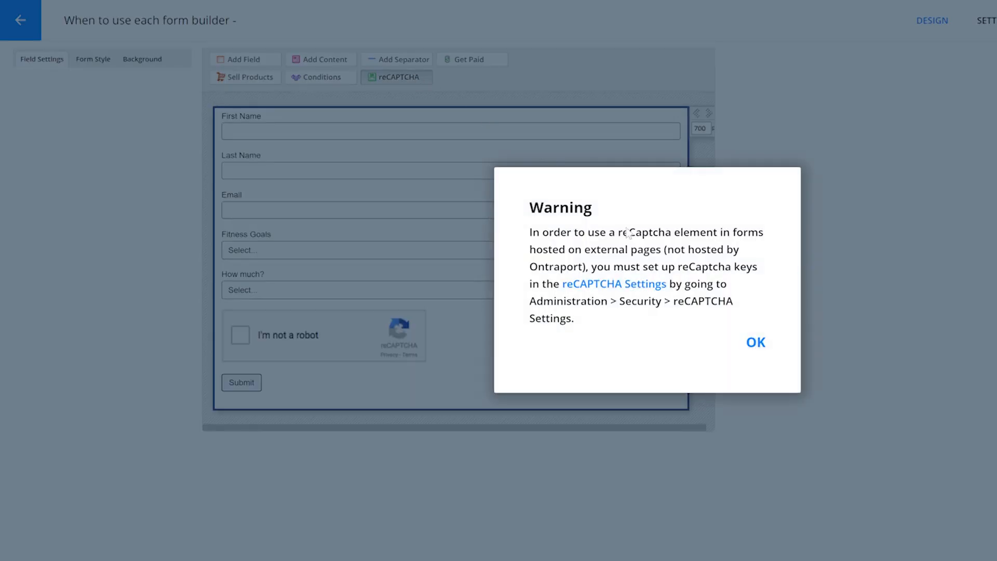
pyautogui.click(754, 342)
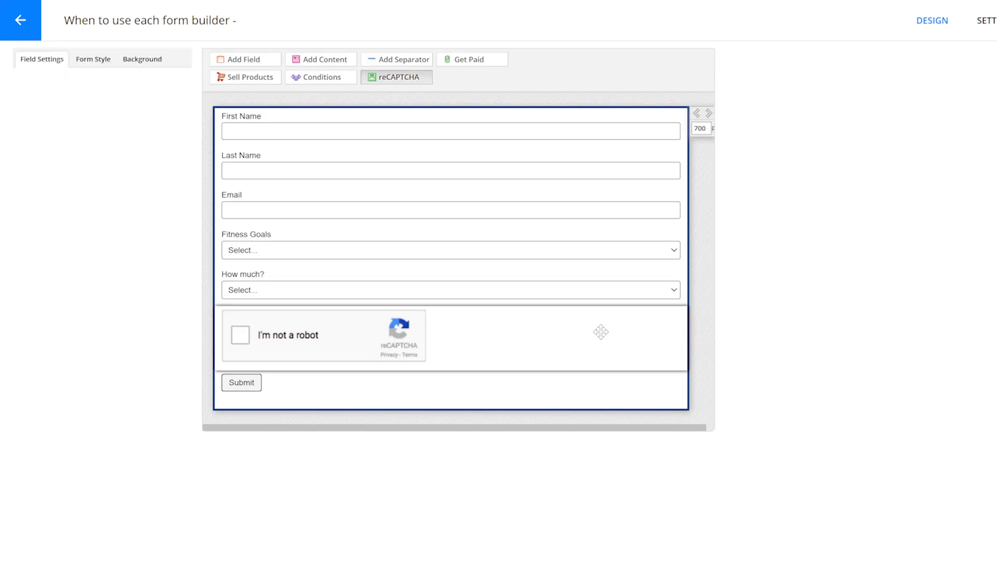
pyautogui.click(410, 79)
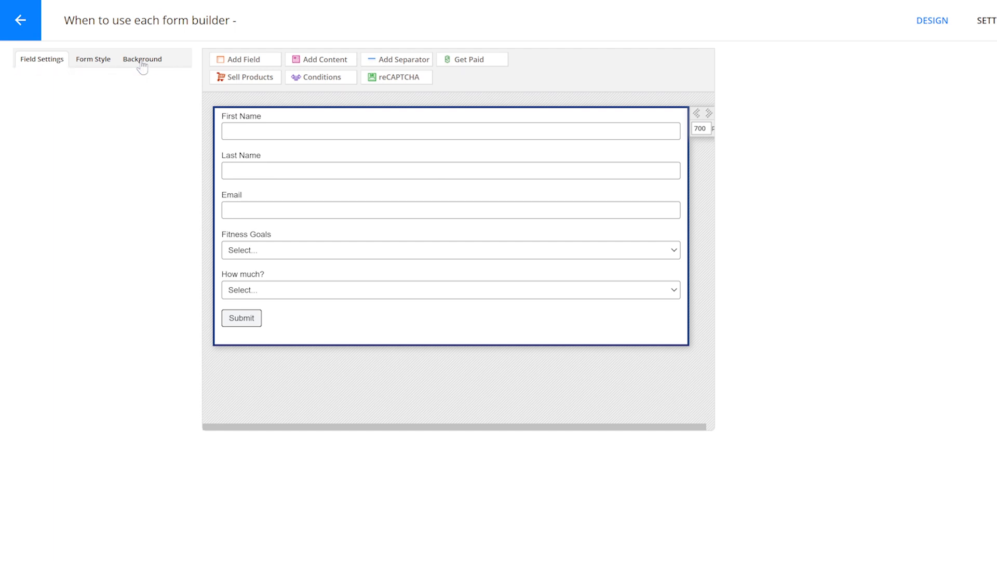
# Step: Review the First Name field's properties, the form's style settings and its background settings
pyautogui.click(304, 127)
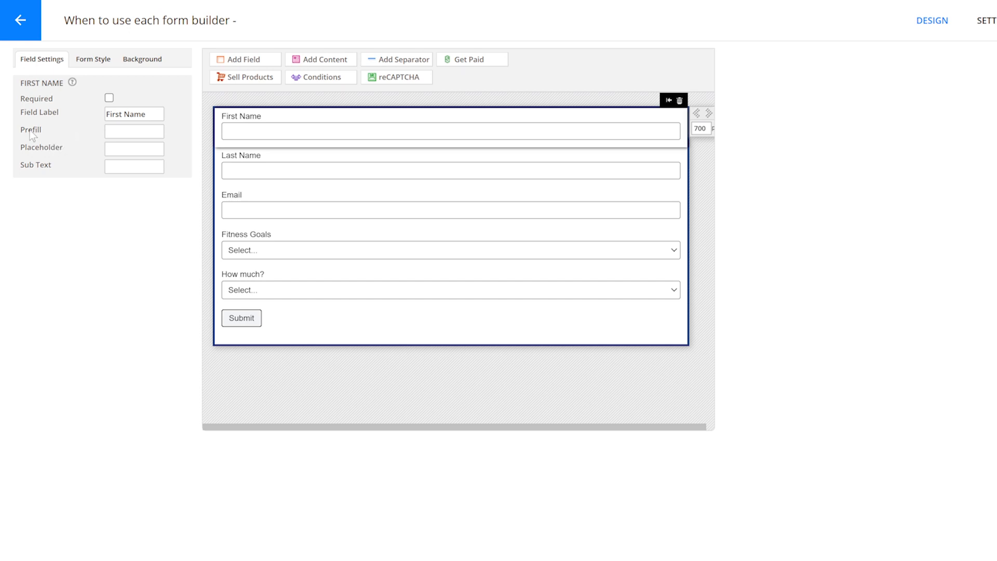
pyautogui.click(91, 62)
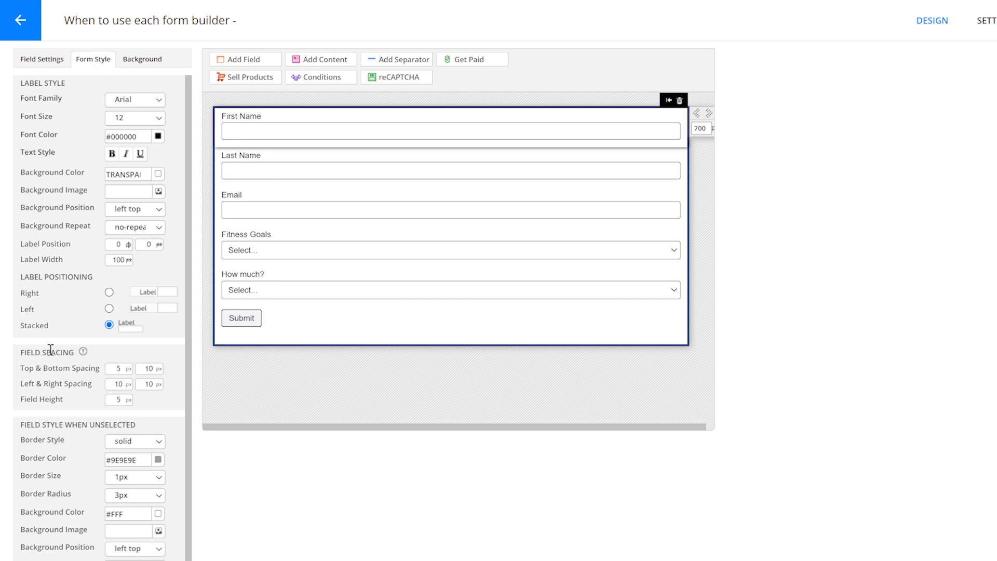
pyautogui.scroll(-4, 77, 435)
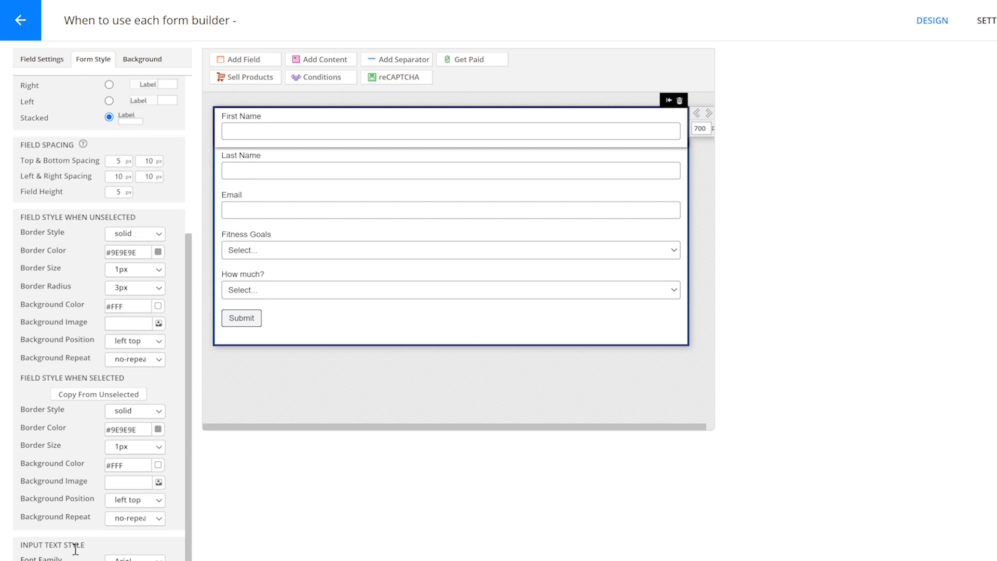
pyautogui.click(137, 61)
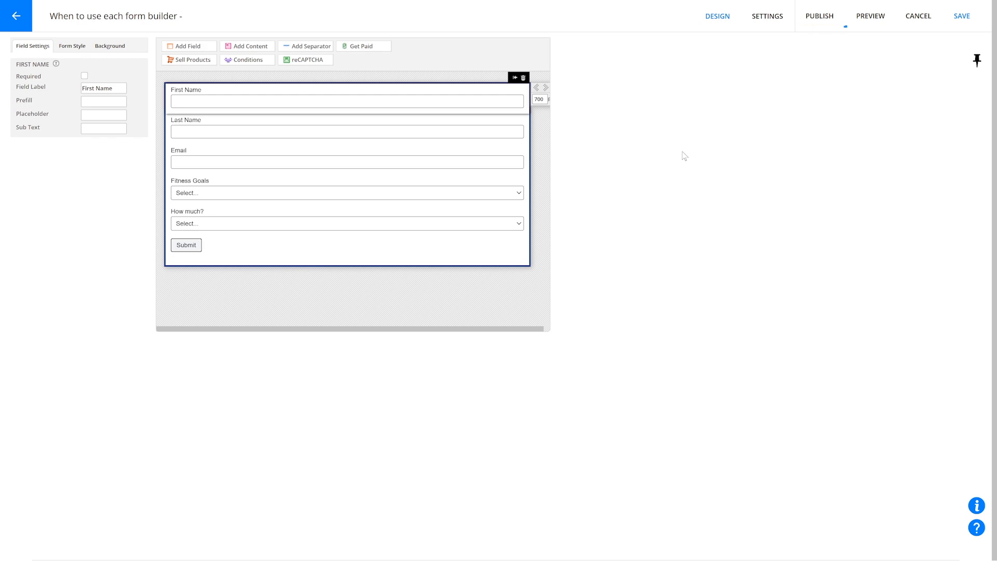
# Step: Open the form's publishing options and look through the Light Box, Iframe, HTML and Javascript Snippet installation methods
pyautogui.click(818, 19)
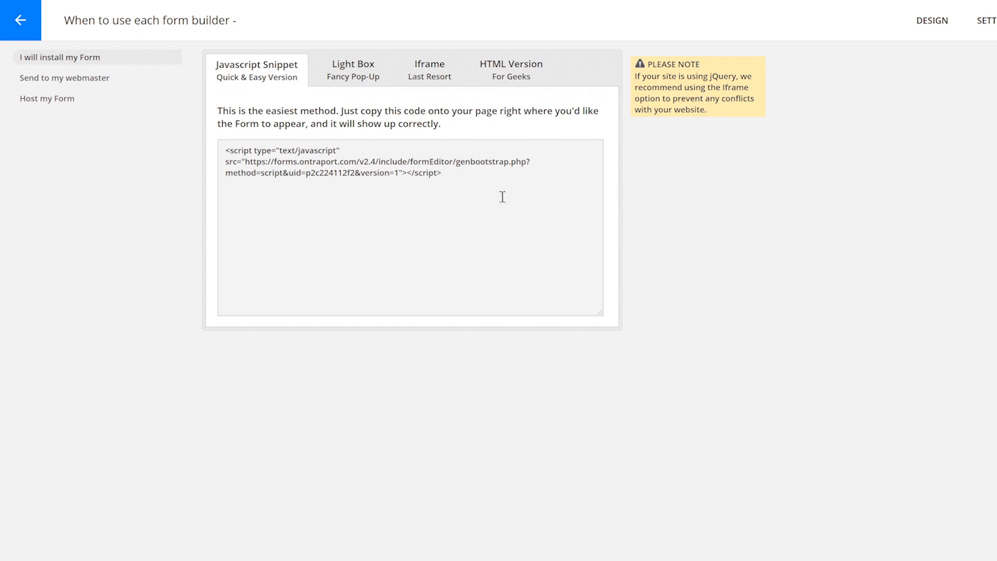
pyautogui.click(332, 76)
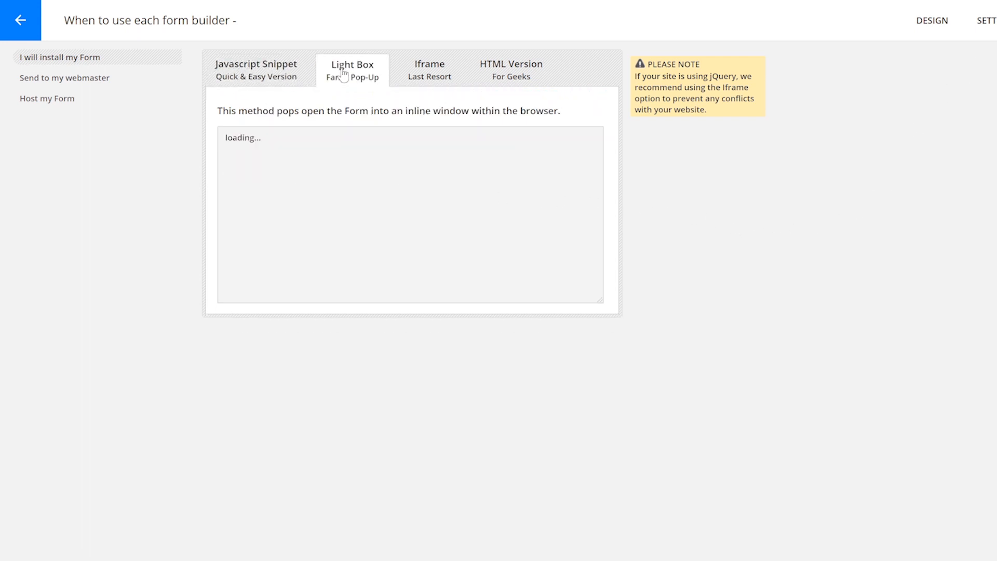
pyautogui.click(423, 71)
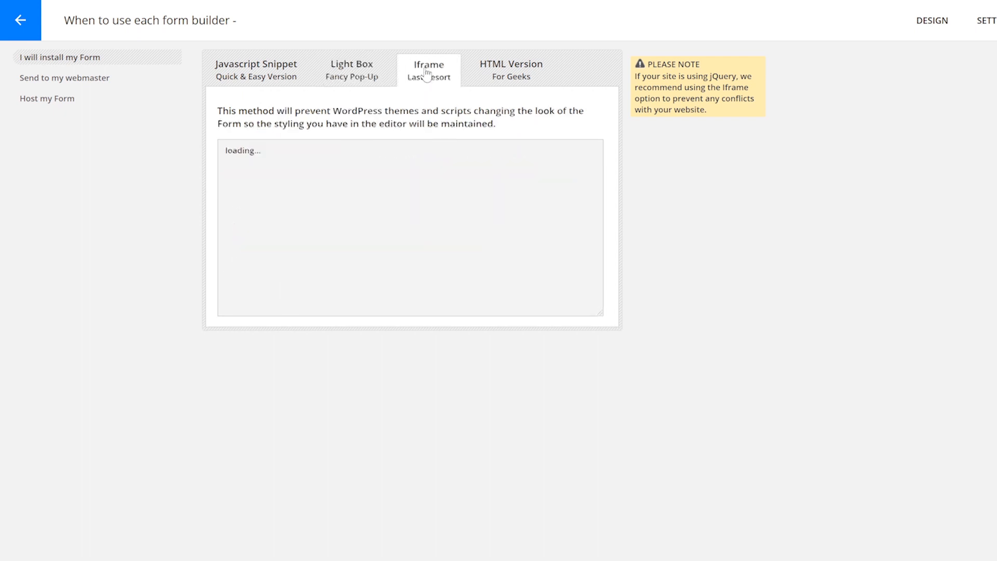
pyautogui.click(511, 75)
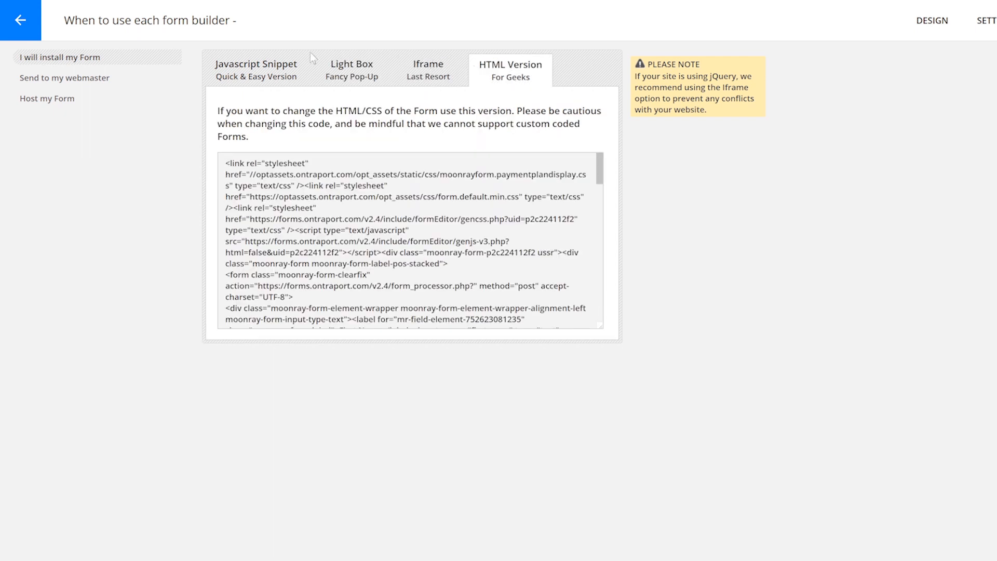
pyautogui.click(262, 74)
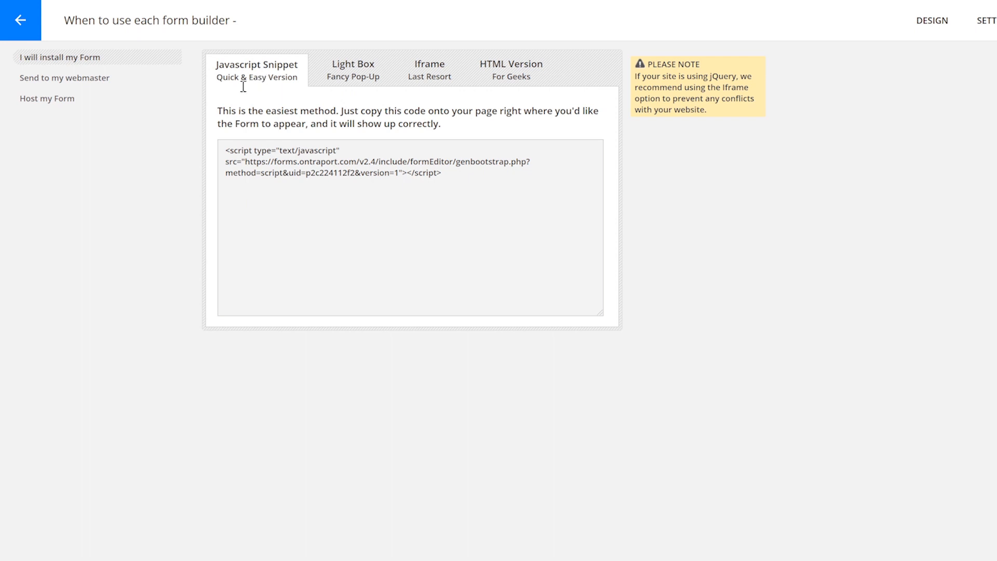
# Step: Highlight the full embed code of the Javascript Snippet, Light Box, Iframe and HTML versions, one after another
pyautogui.moveTo(225, 150); pyautogui.dragTo(473, 190)
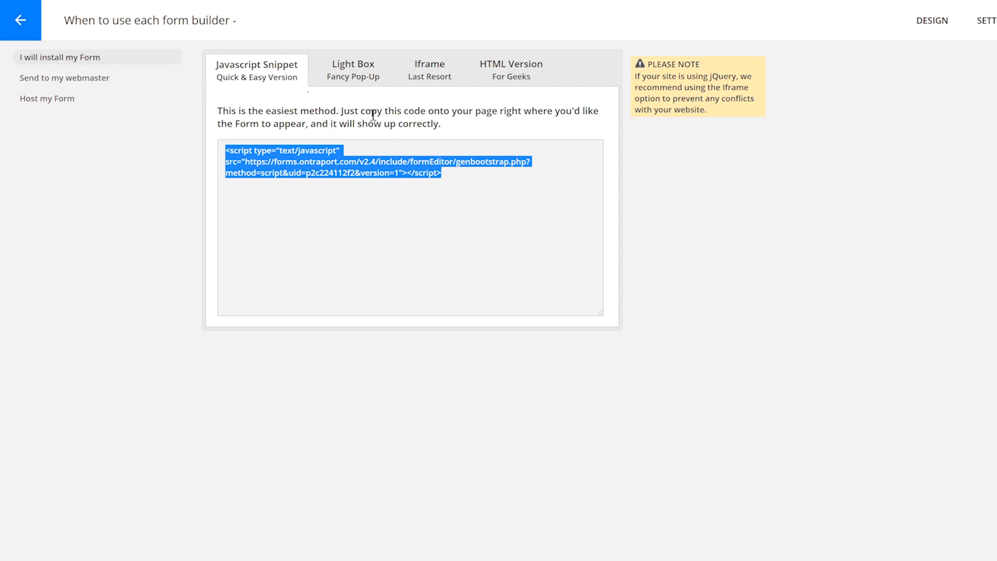
pyautogui.click(353, 73)
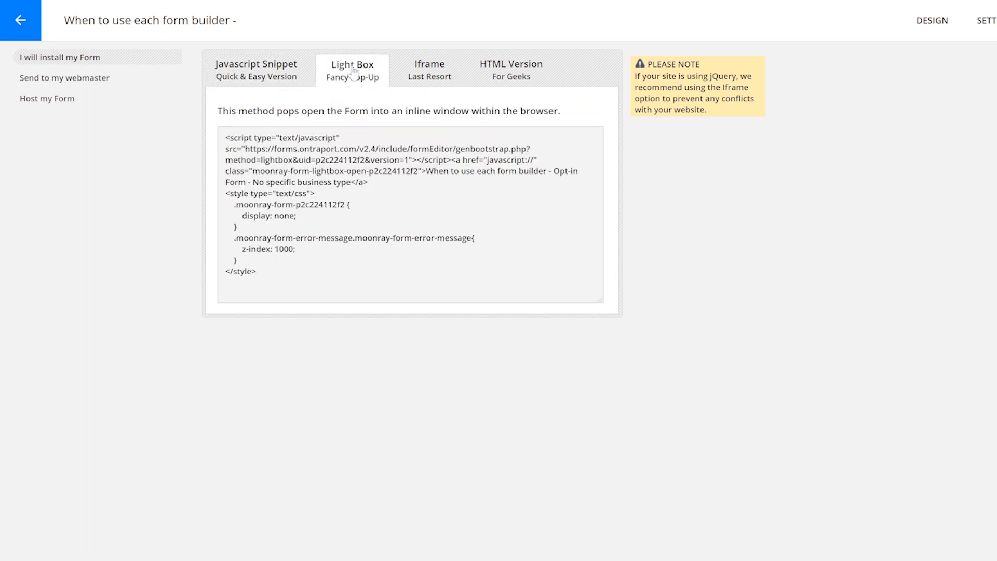
pyautogui.moveTo(225, 137); pyautogui.dragTo(301, 280)
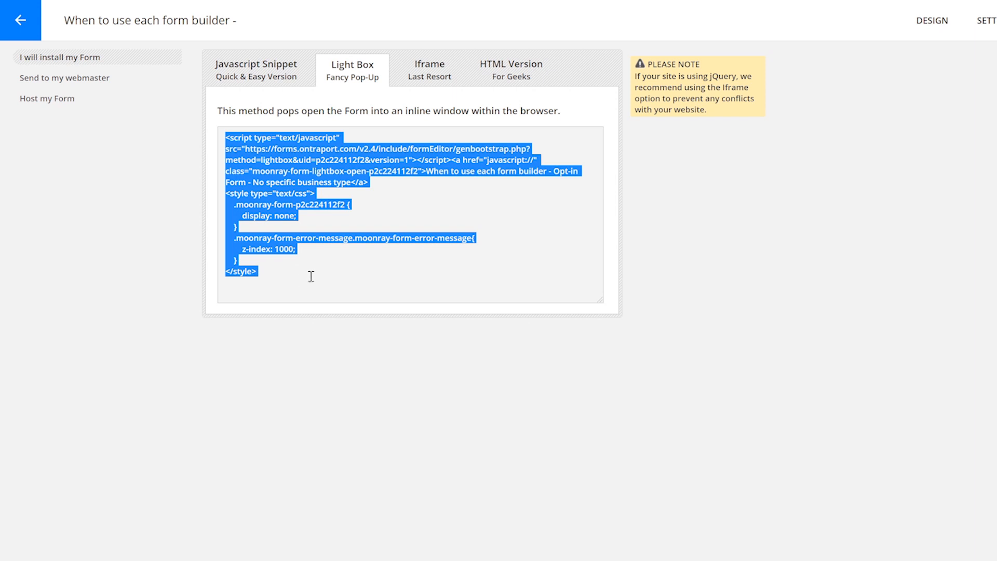
pyautogui.click(431, 76)
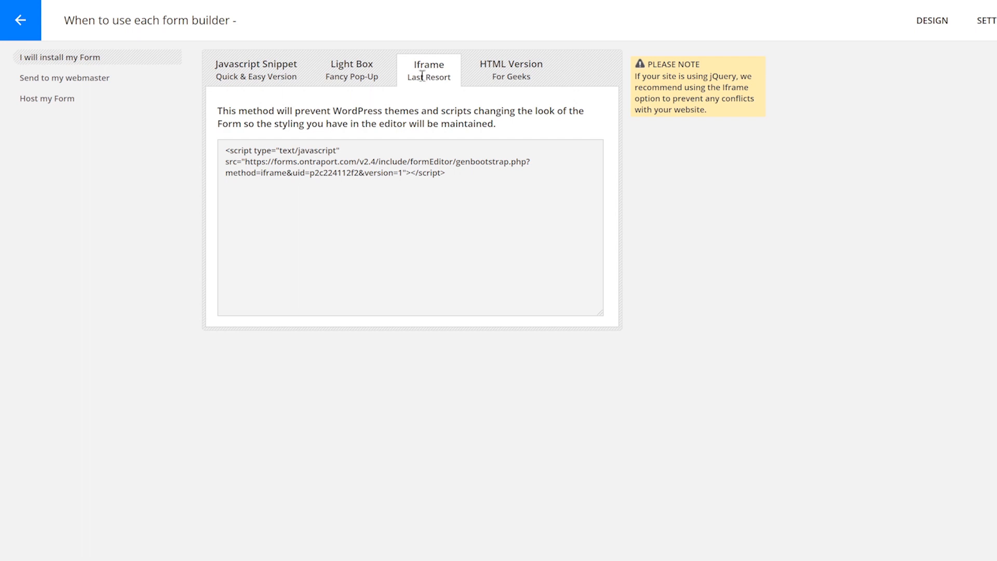
pyautogui.moveTo(225, 150); pyautogui.dragTo(454, 175)
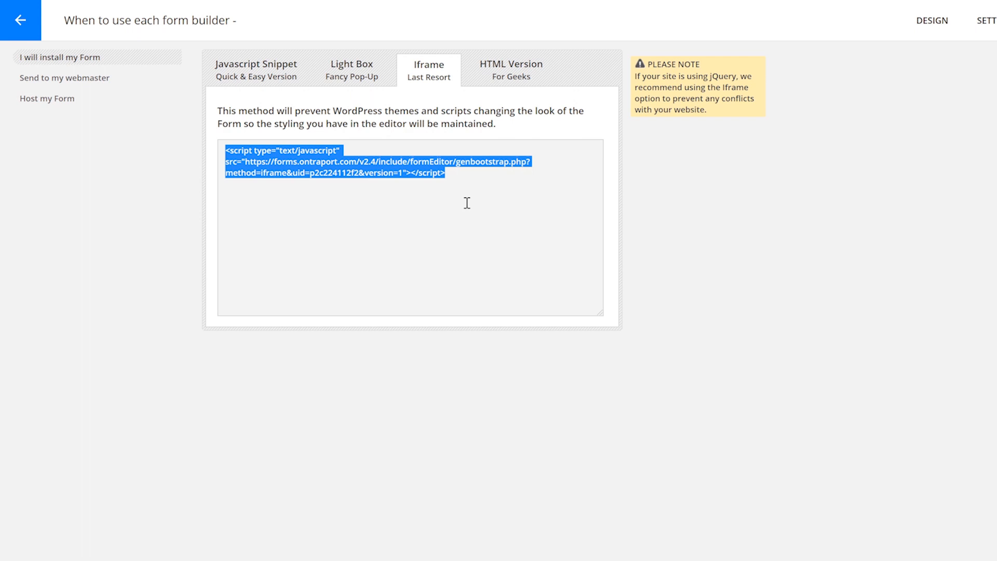
pyautogui.click(509, 73)
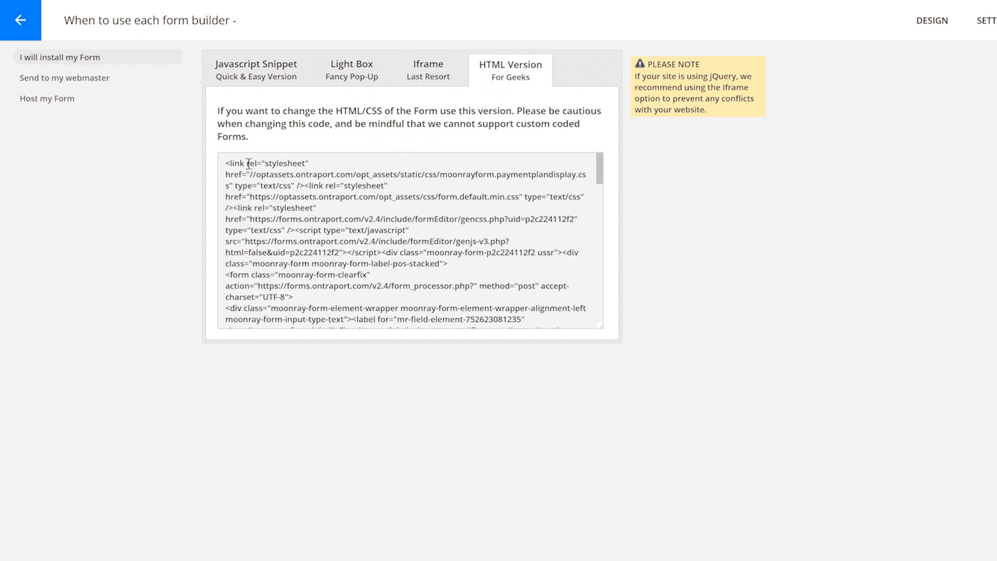
pyautogui.moveTo(224, 163); pyautogui.dragTo(517, 325)
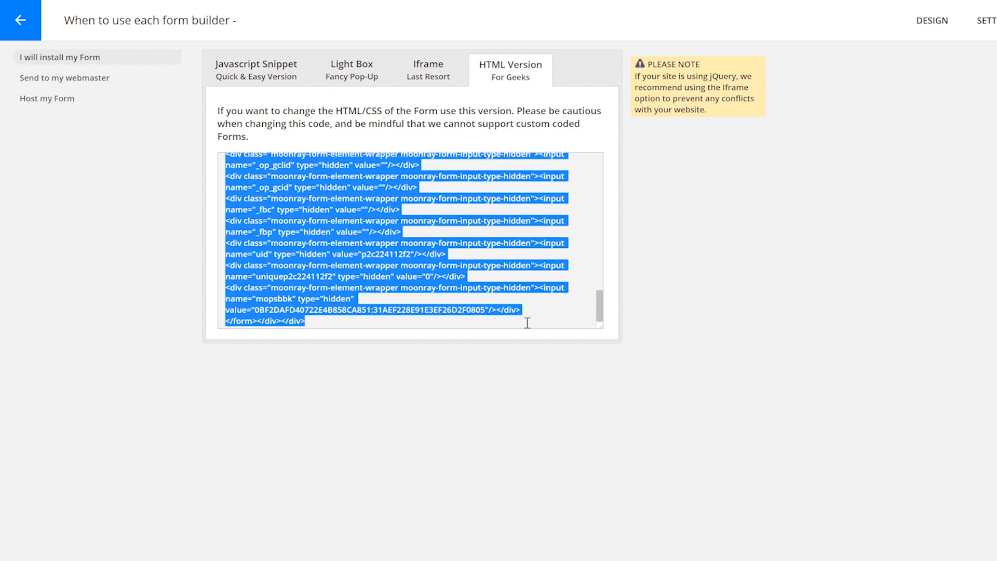
pyautogui.click(555, 315)
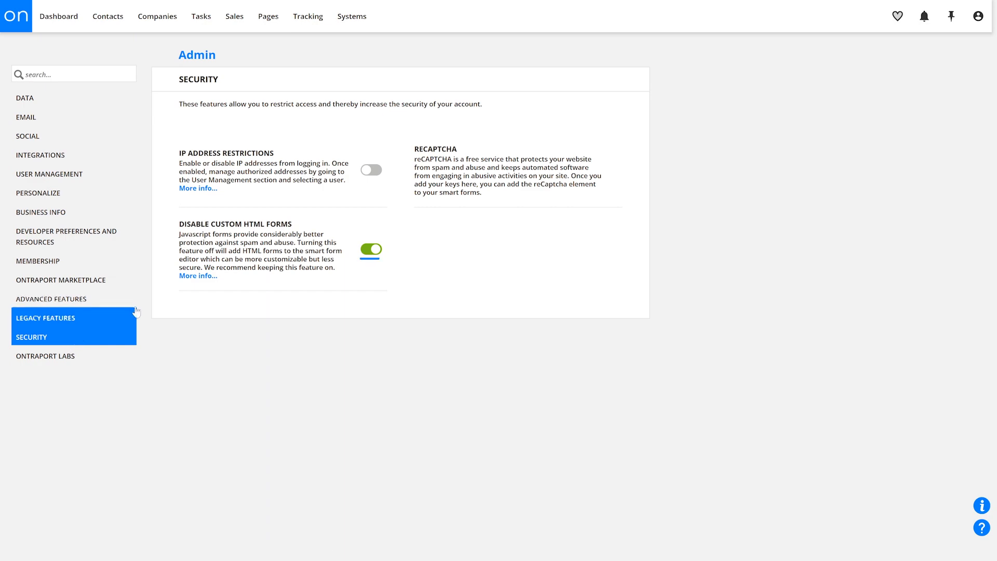
# Step: Turn off Disable Custom HTML Forms in the Admin security settings and accept the warning
pyautogui.click(374, 251)
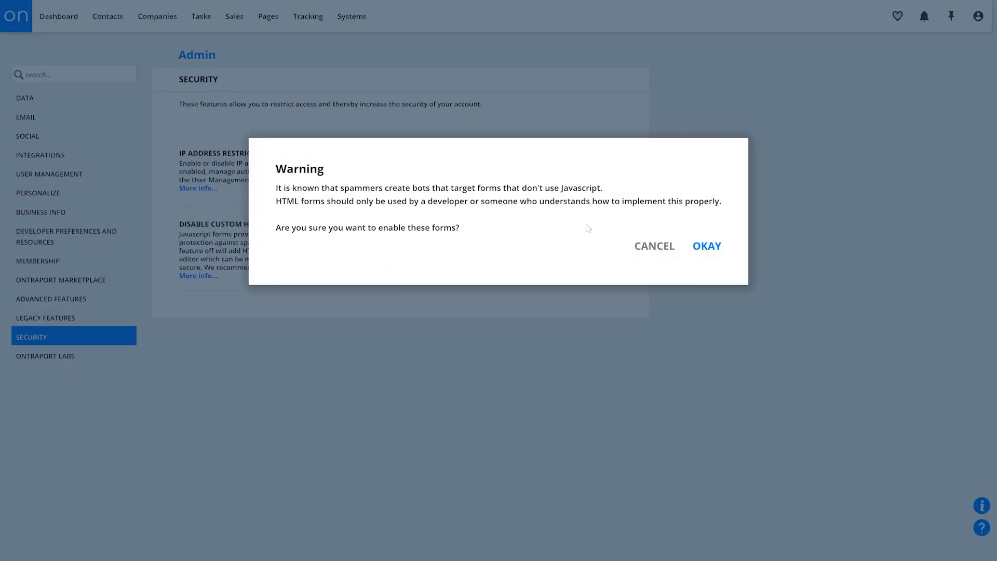
pyautogui.click(710, 249)
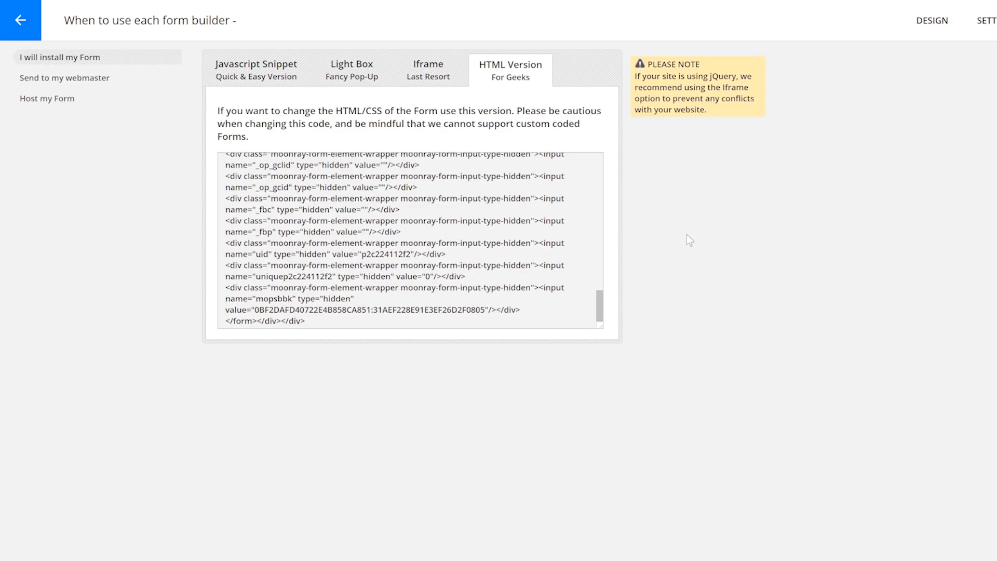
# Step: Review the webmaster's e-mail and message fields for sending the form code, and highlight the link of the hosted form
pyautogui.click(93, 81)
pyautogui.moveTo(409, 153); pyautogui.dragTo(492, 178)
pyautogui.click(478, 185)
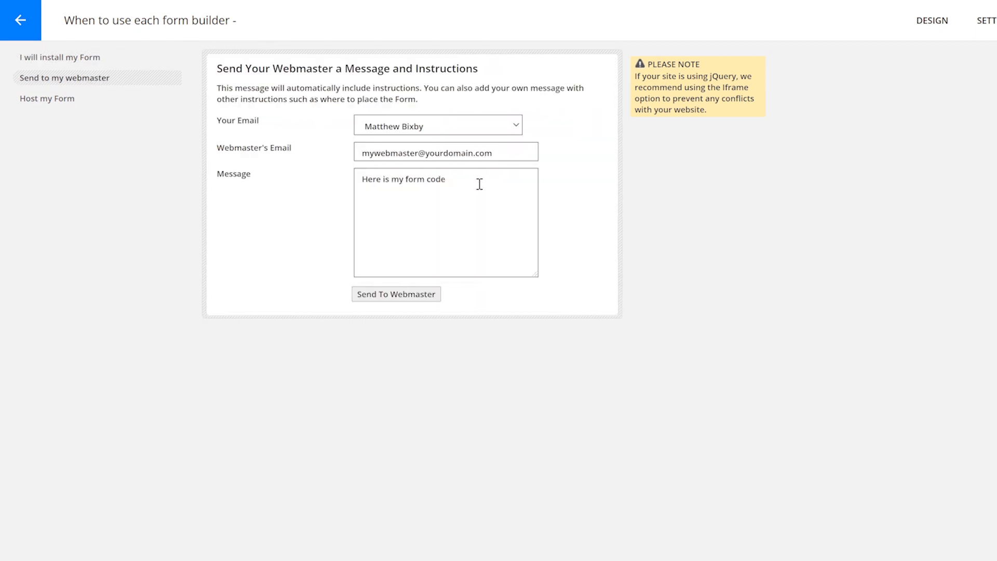
pyautogui.click(73, 100)
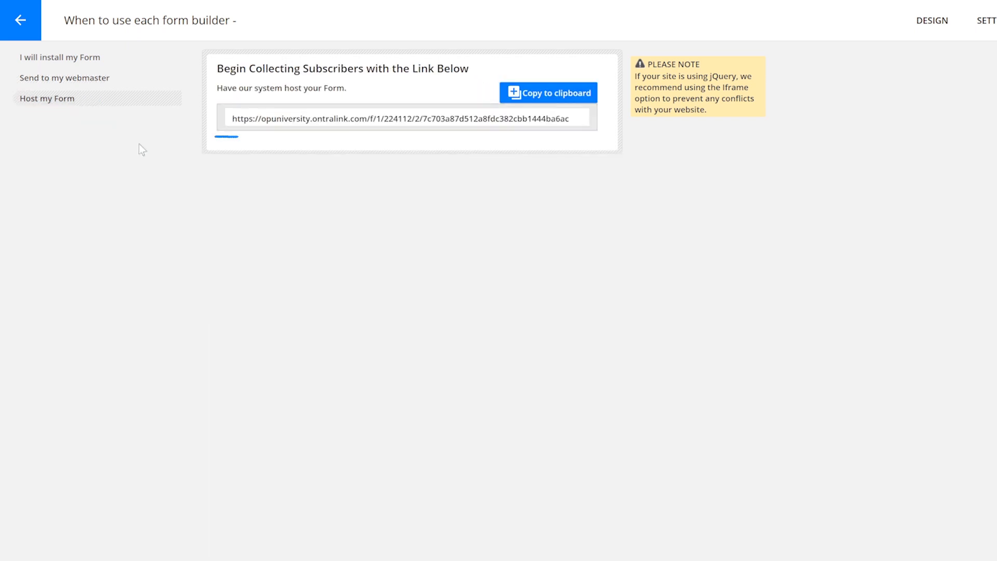
pyautogui.moveTo(235, 118); pyautogui.dragTo(596, 133)
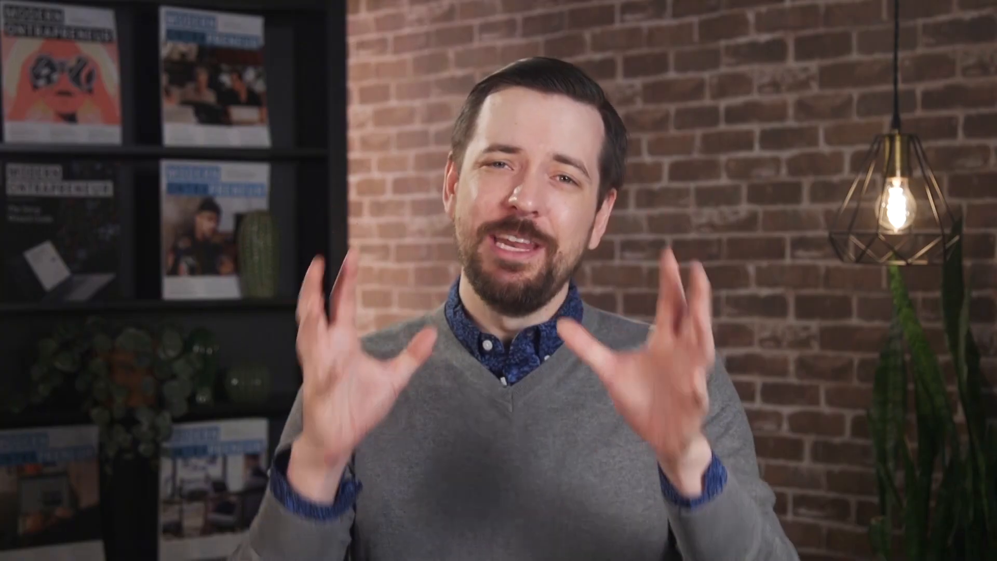